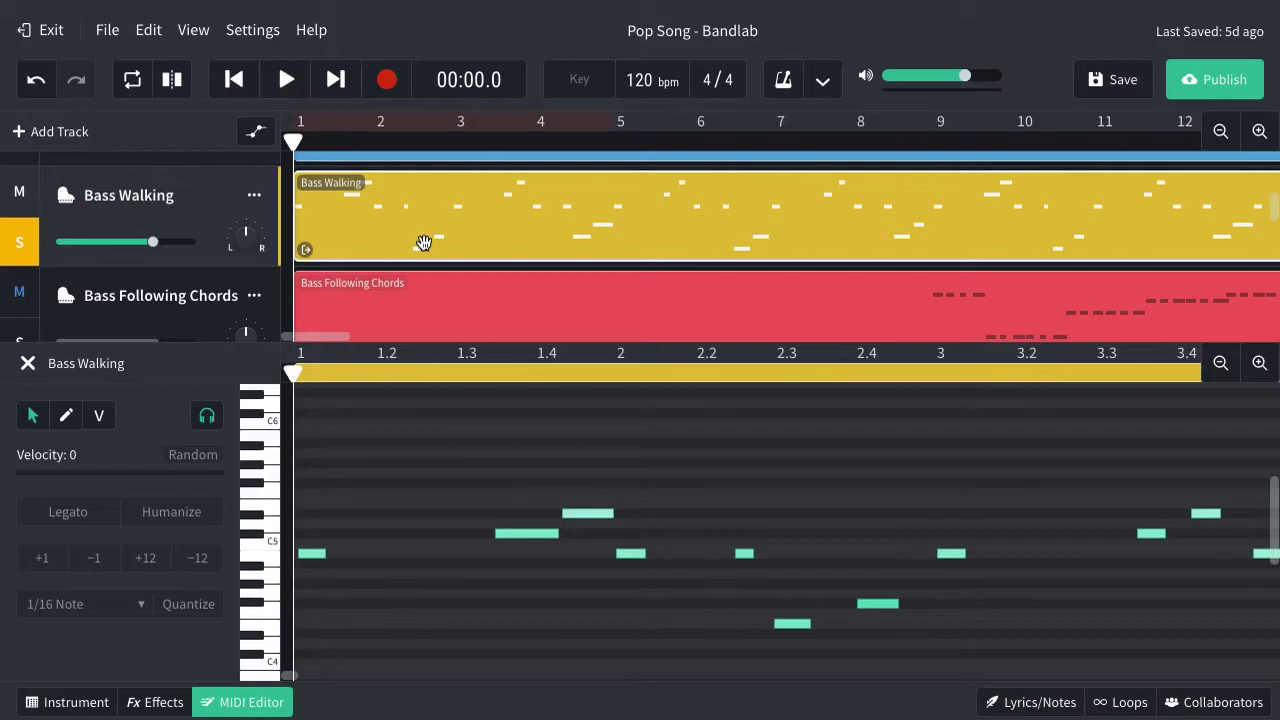
# Play the song from the start to hear the Bass Walking line
pyautogui.press('space')
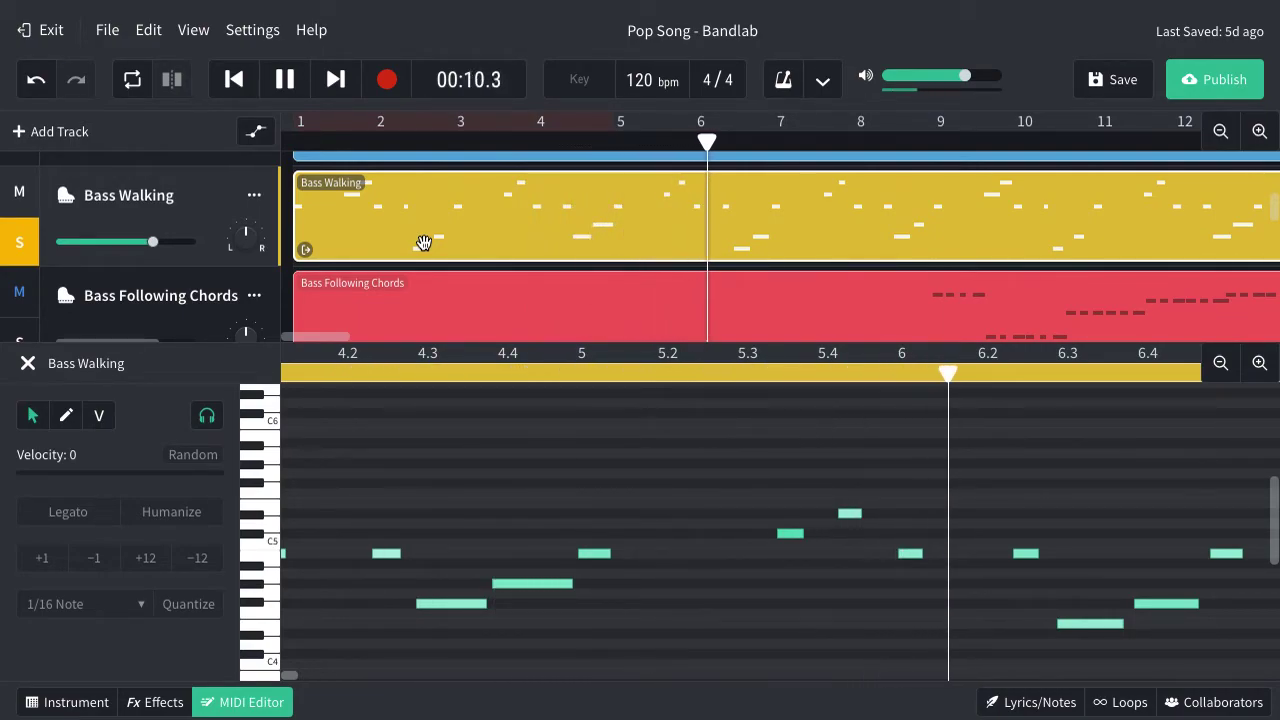
# Stop playback and marquee-select the bass notes in the piano roll
pyautogui.press('space')
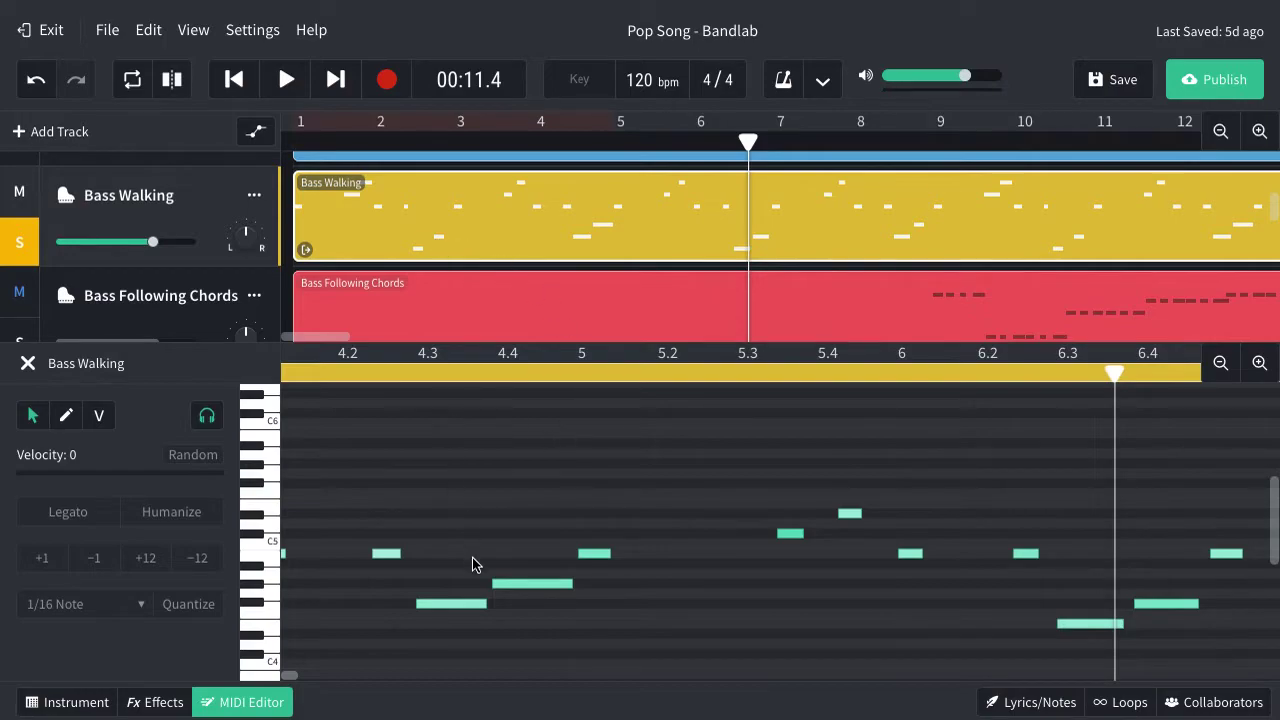
pyautogui.hscroll(-10, 472, 564)
pyautogui.scroll(2, 472, 564)
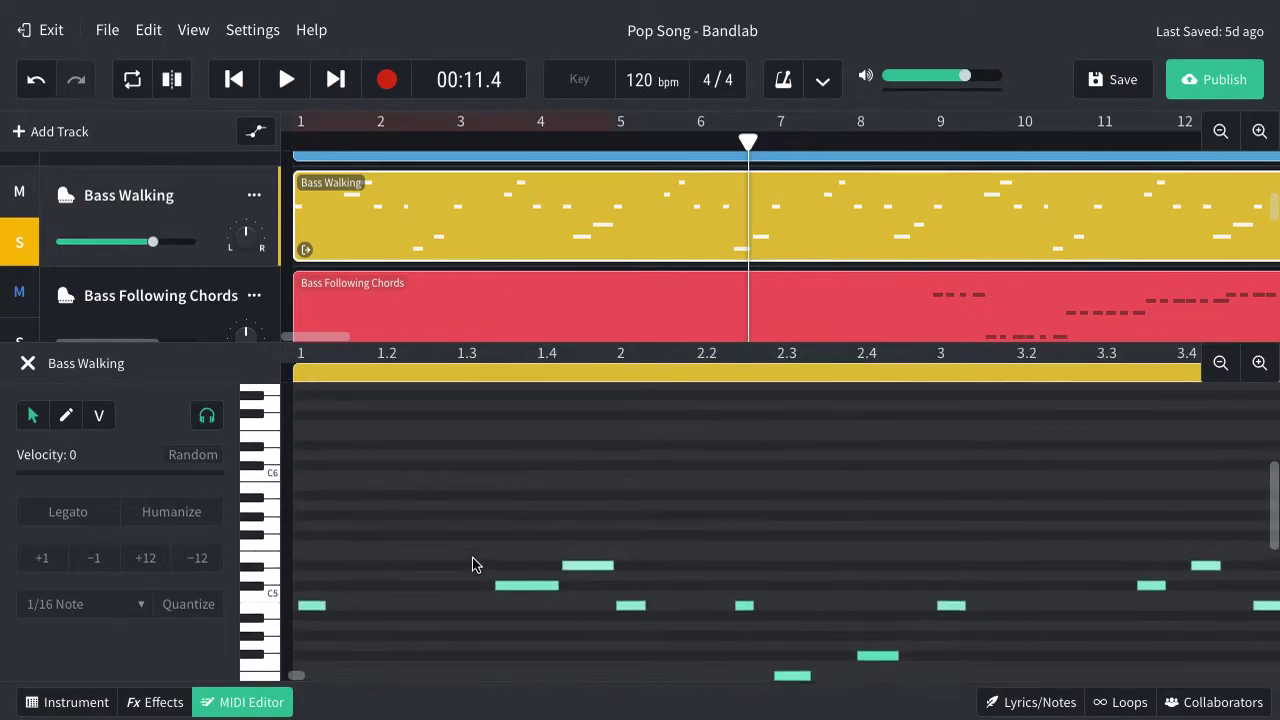
pyautogui.scroll(-3, 479, 548)
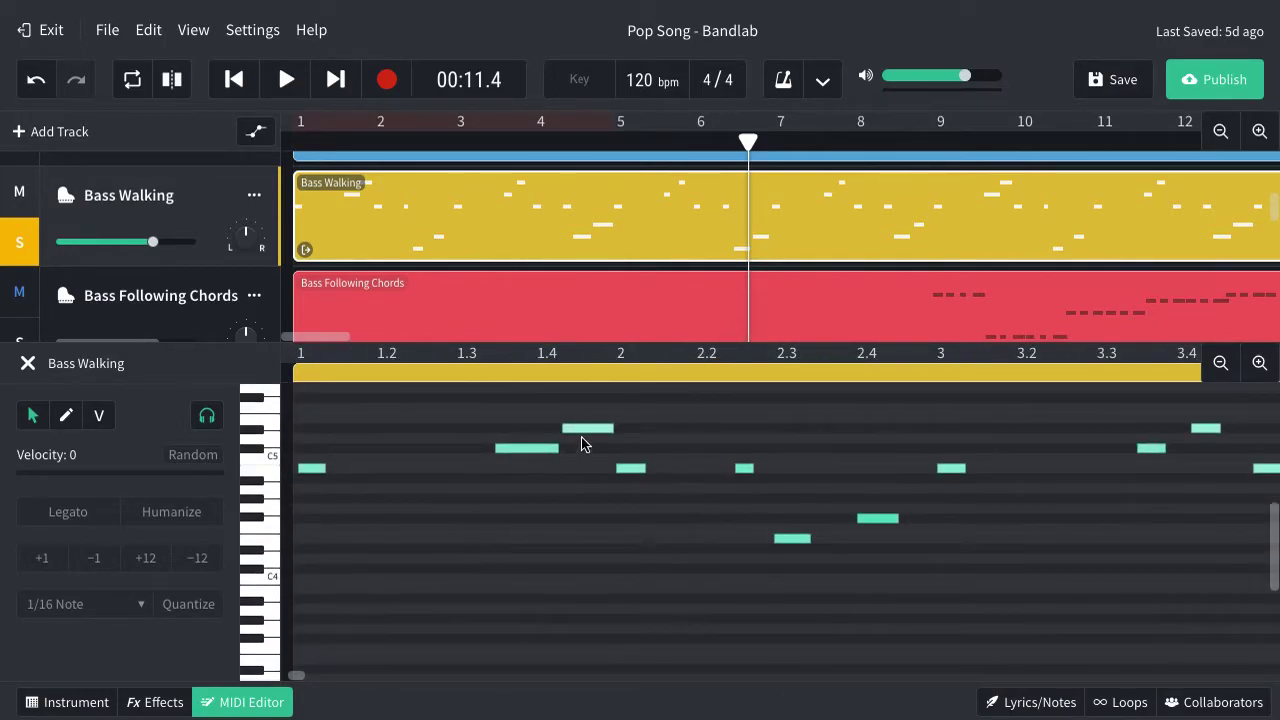
pyautogui.moveTo(472, 418); pyautogui.dragTo(671, 523)
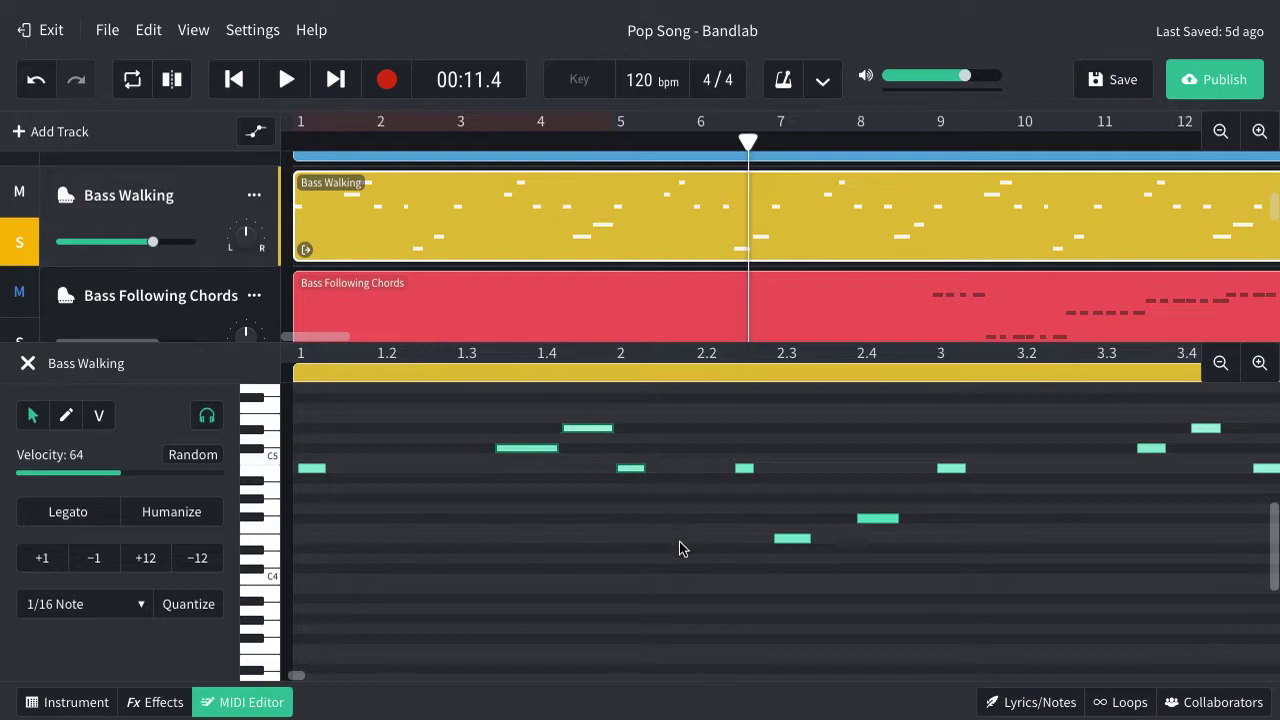
pyautogui.scroll(-2, 737, 498)
pyautogui.hscroll(2, 737, 498)
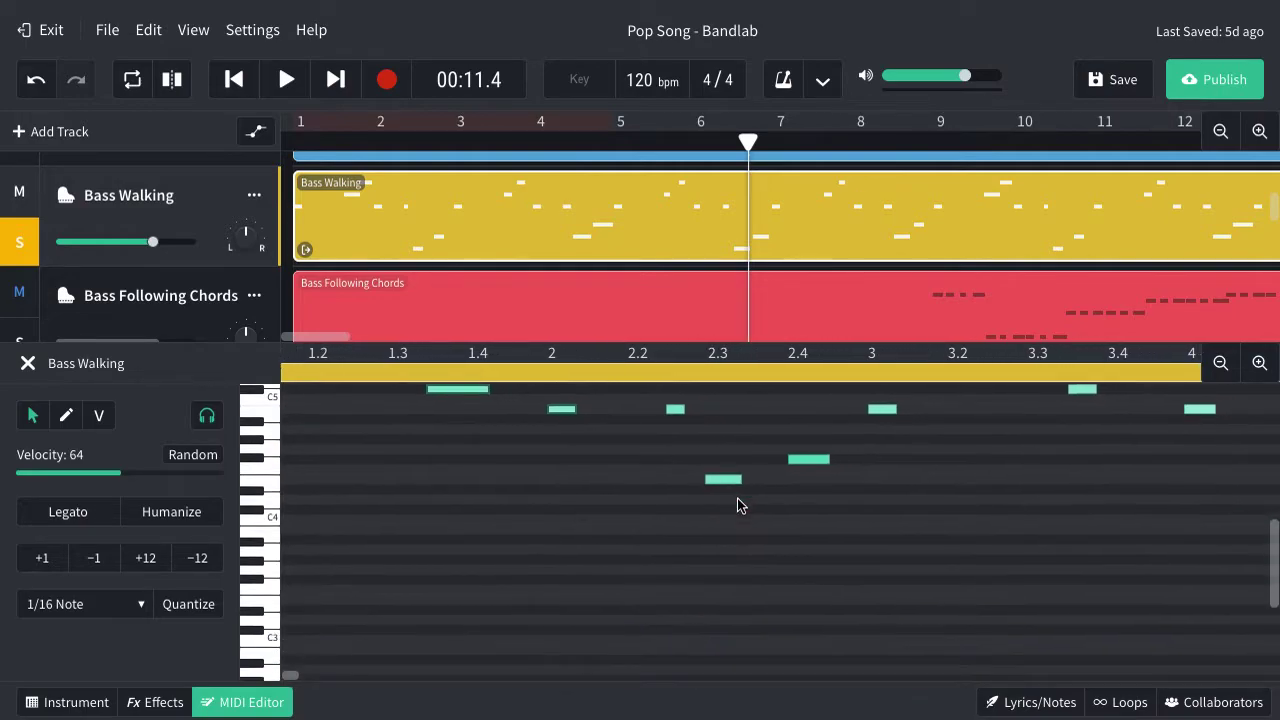
pyautogui.scroll(4, 826, 518)
pyautogui.hscroll(10, 826, 518)
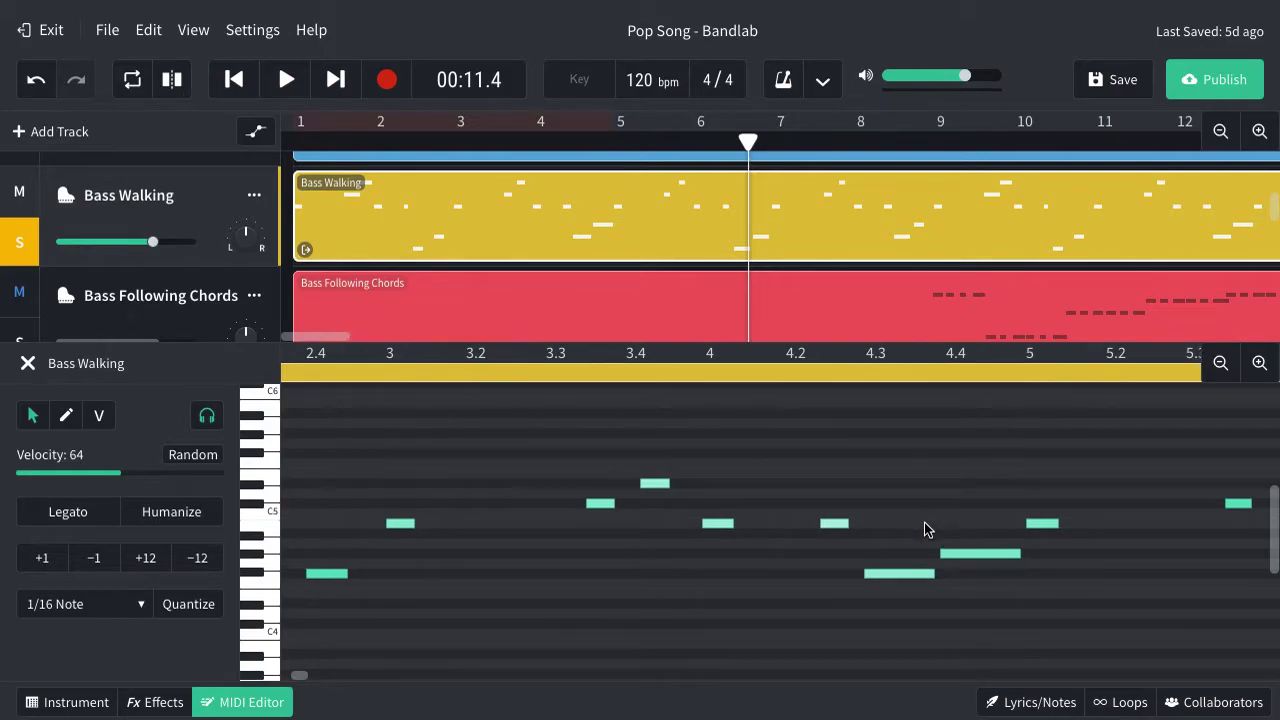
# Zoom in and scroll through the piano roll to inspect the notes' timing
pyautogui.click(1259, 363)
pyautogui.click(1259, 363)
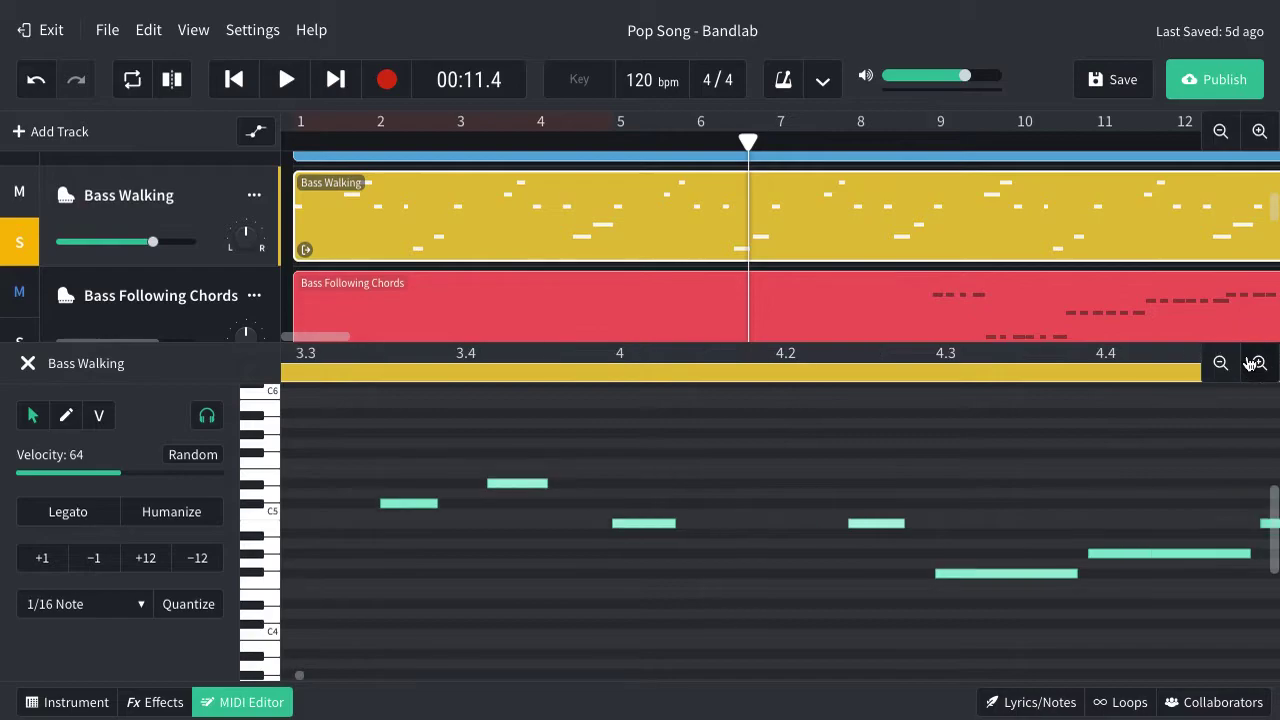
pyautogui.hscroll(2, 1019, 532)
pyautogui.scroll(1, 1019, 532)
pyautogui.hscroll(10, 1019, 540)
pyautogui.scroll(1, 1019, 540)
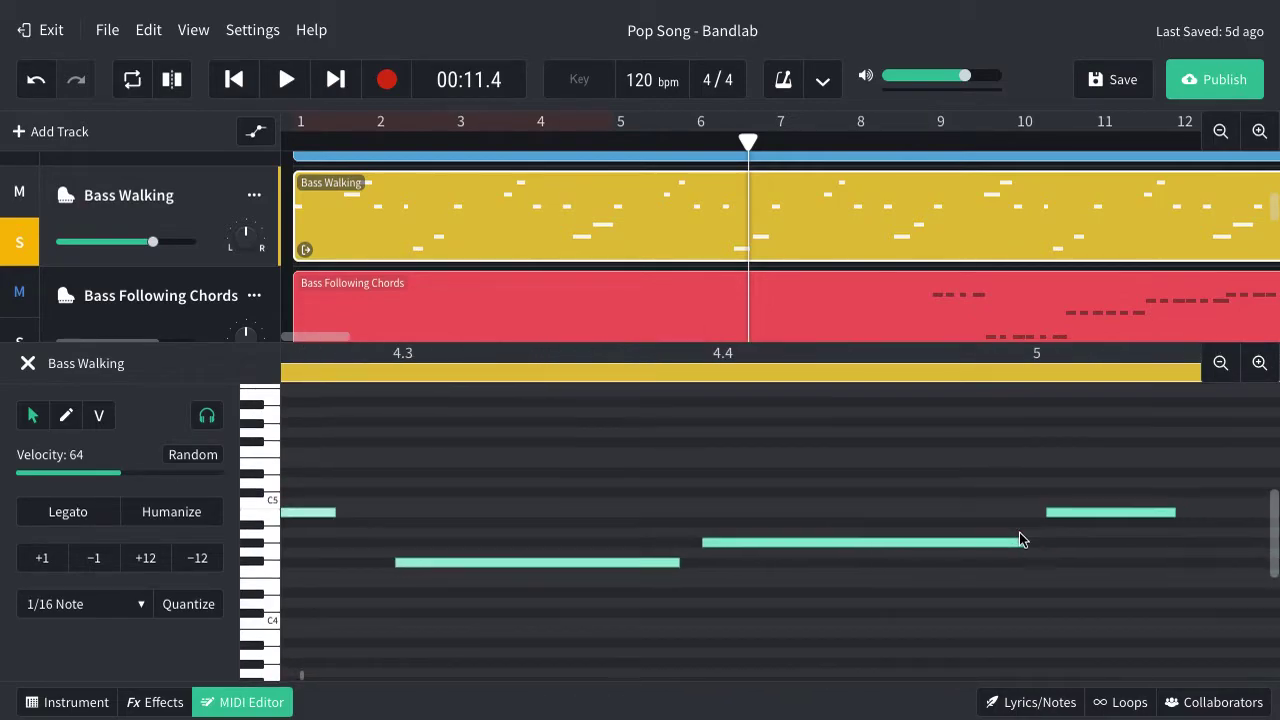
pyautogui.hscroll(2, 1019, 540)
pyautogui.scroll(1, 1019, 540)
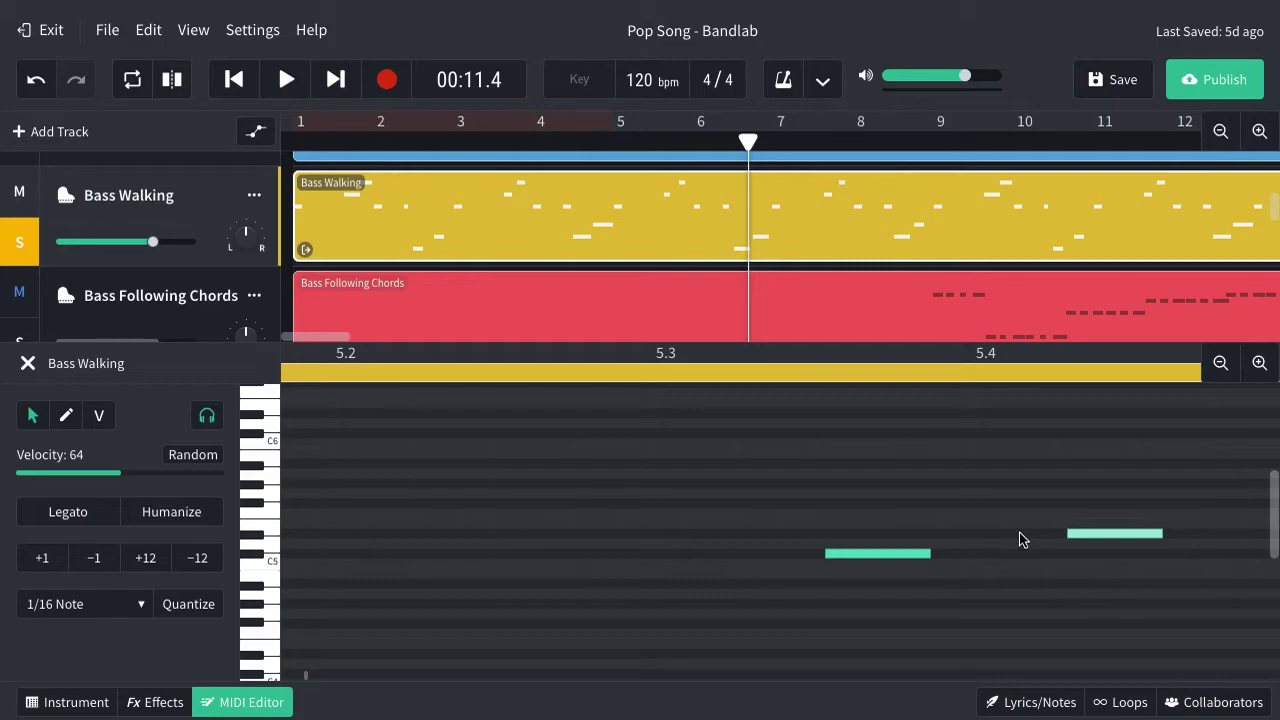
pyautogui.click(1221, 363)
pyautogui.hscroll(-5, 584, 515)
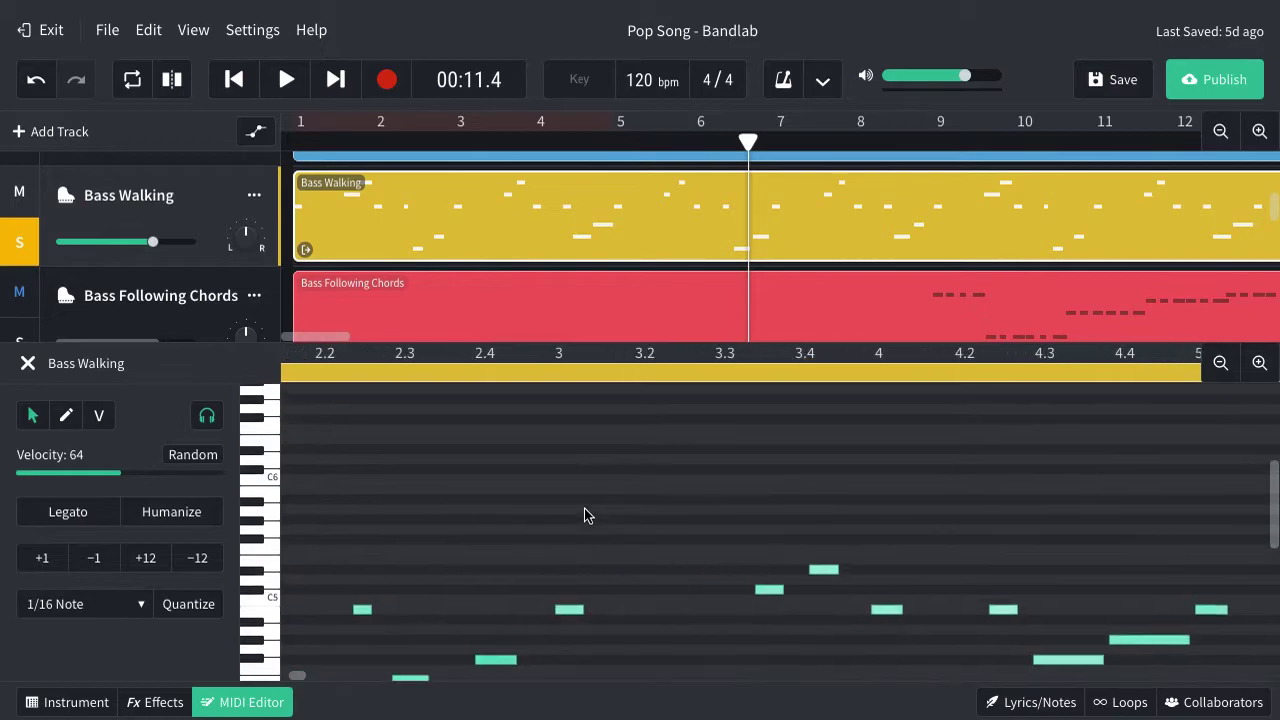
pyautogui.scroll(-1, 584, 515)
pyautogui.scroll(-3, 584, 515)
pyautogui.scroll(4, 584, 515)
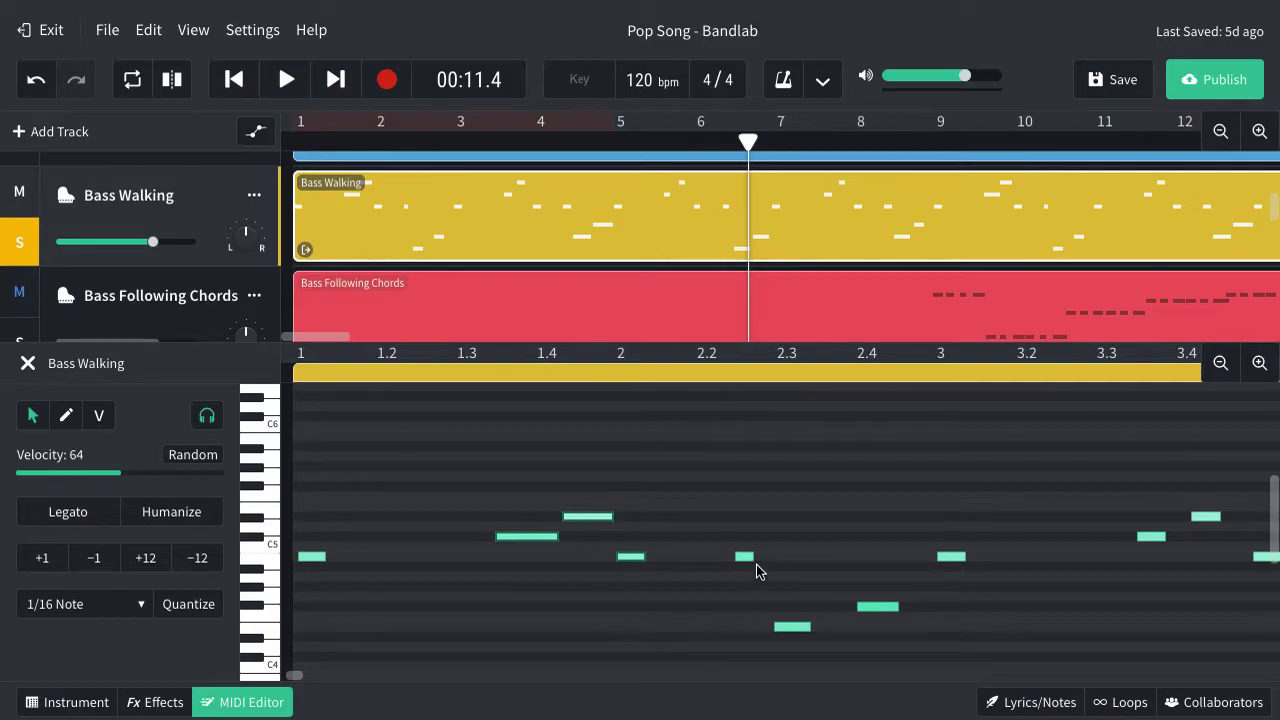
pyautogui.hscroll(8, 949, 517)
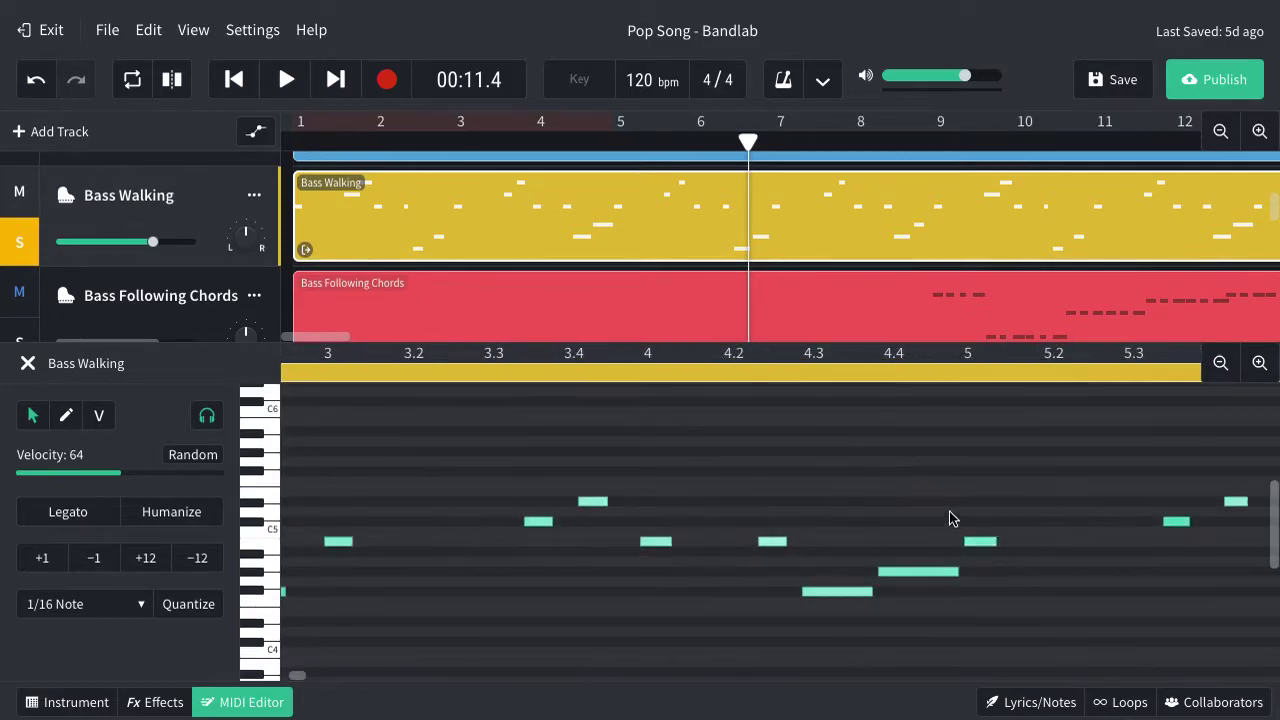
pyautogui.hscroll(5, 980, 580)
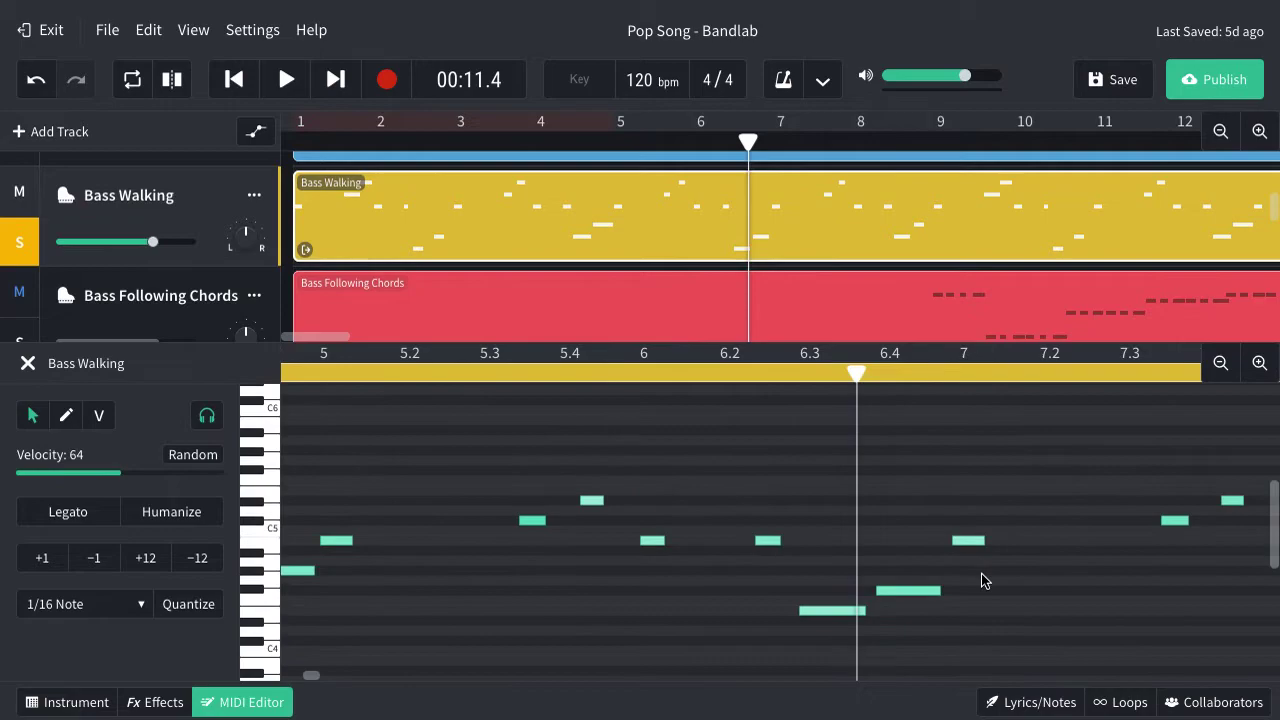
pyautogui.hscroll(6, 936, 600)
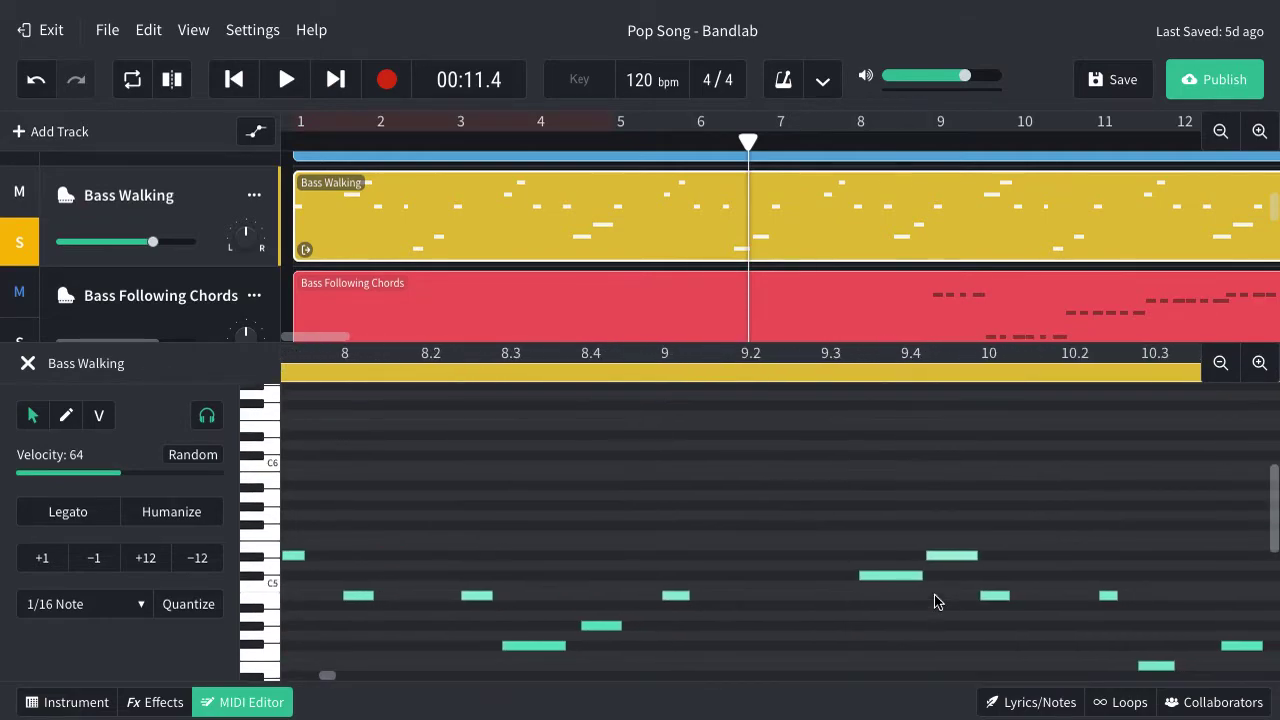
pyautogui.scroll(-3, 934, 600)
pyautogui.hscroll(-15, 934, 600)
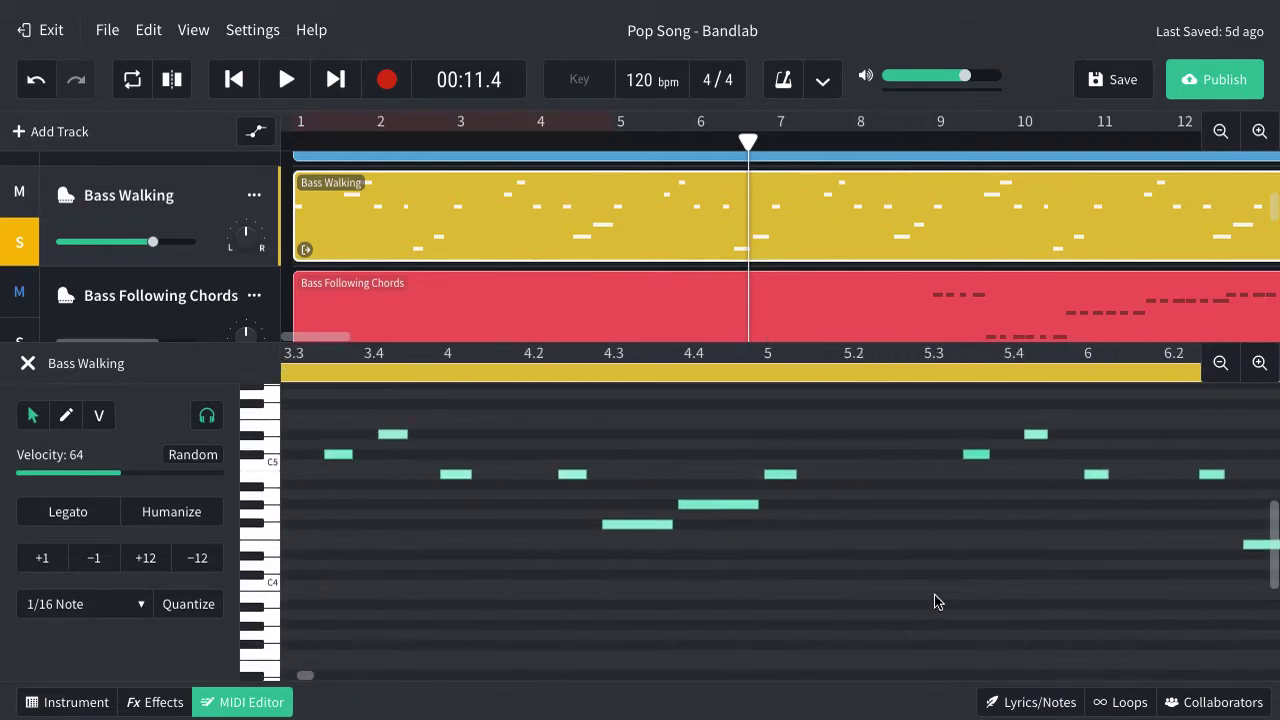
pyautogui.hscroll(-3, 934, 600)
pyautogui.scroll(3, 934, 600)
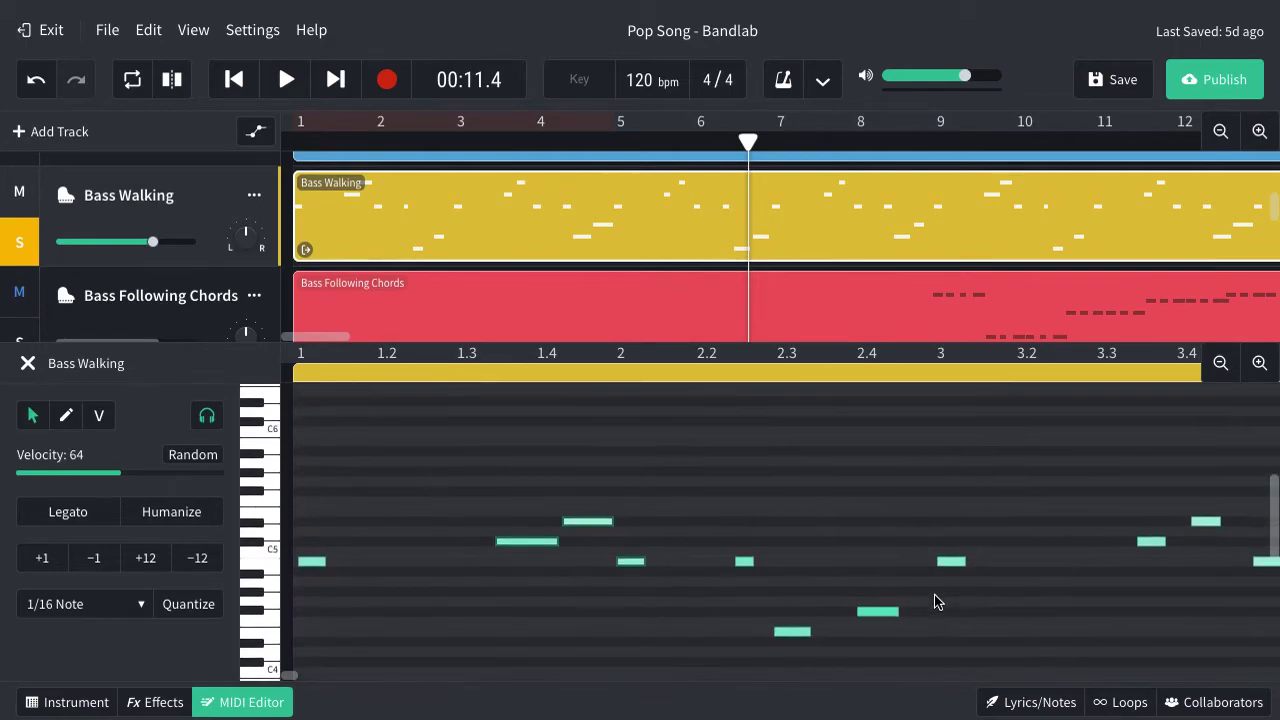
pyautogui.scroll(-1, 934, 594)
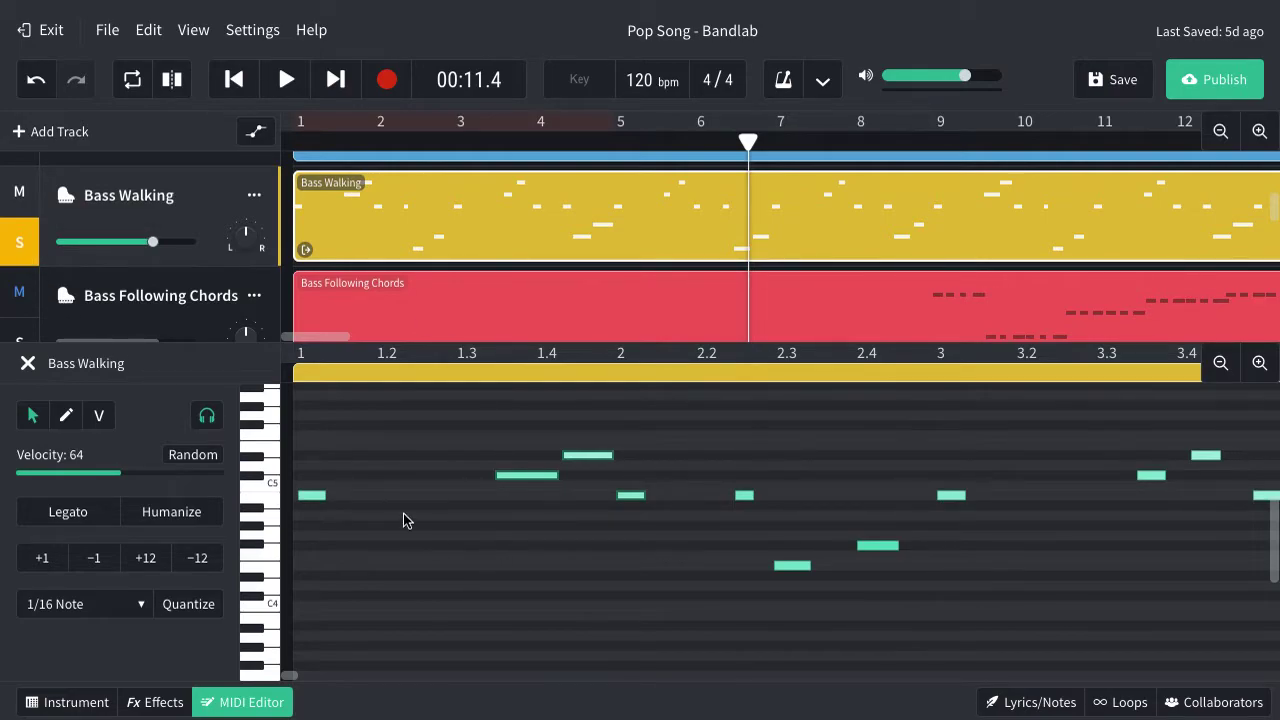
# Select all Bass Walking notes, quantize them to 1/8 Note, and loop bars 1–5
pyautogui.click(410, 622)
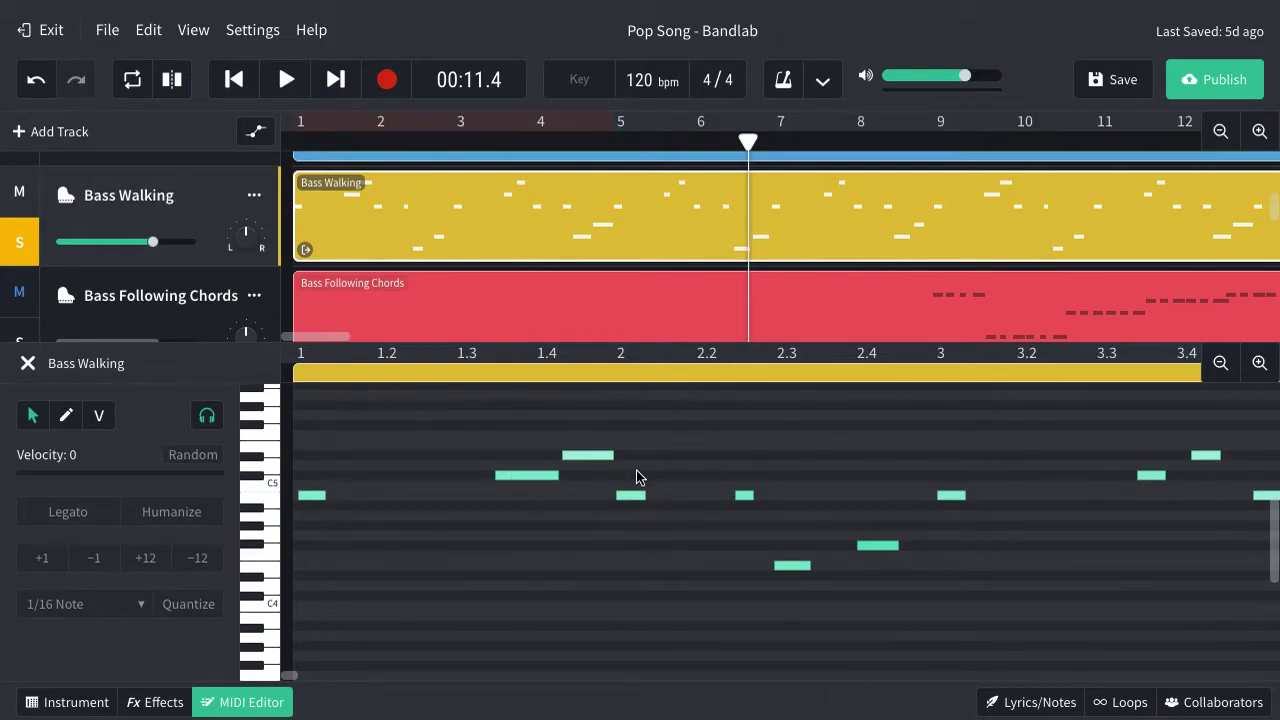
pyautogui.hotkey('ctrl', 'a')
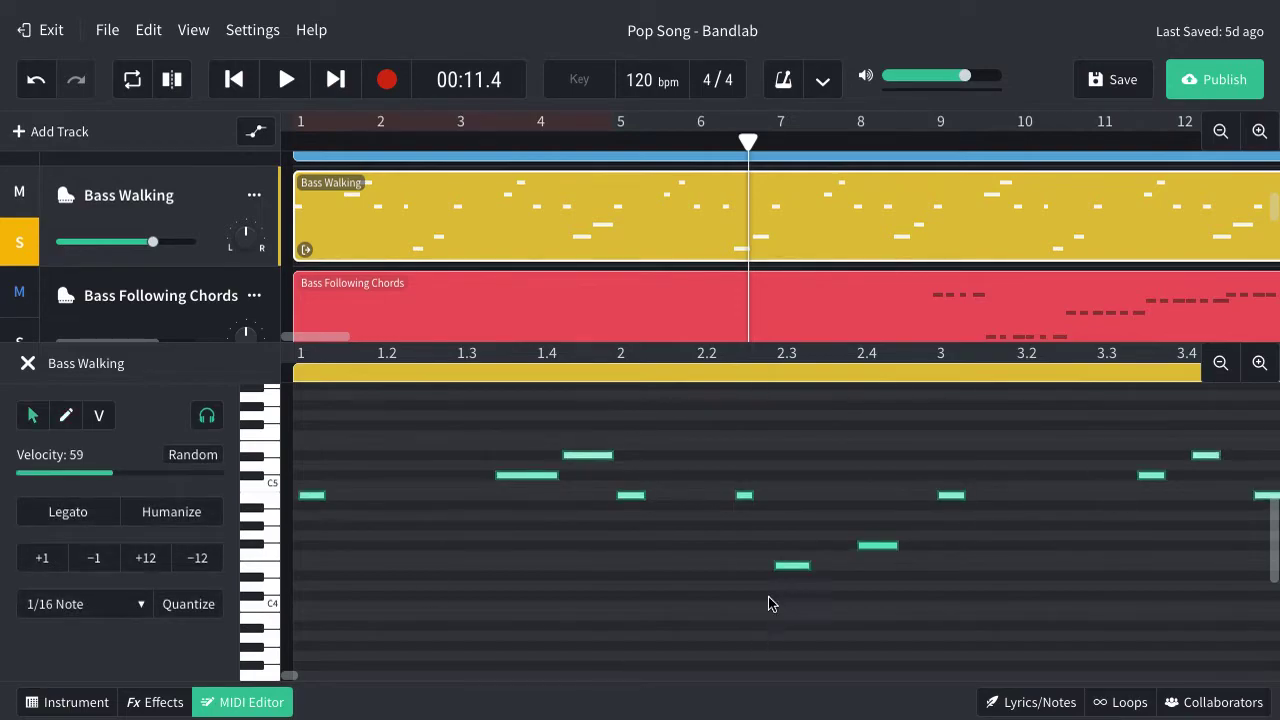
pyautogui.click(135, 607)
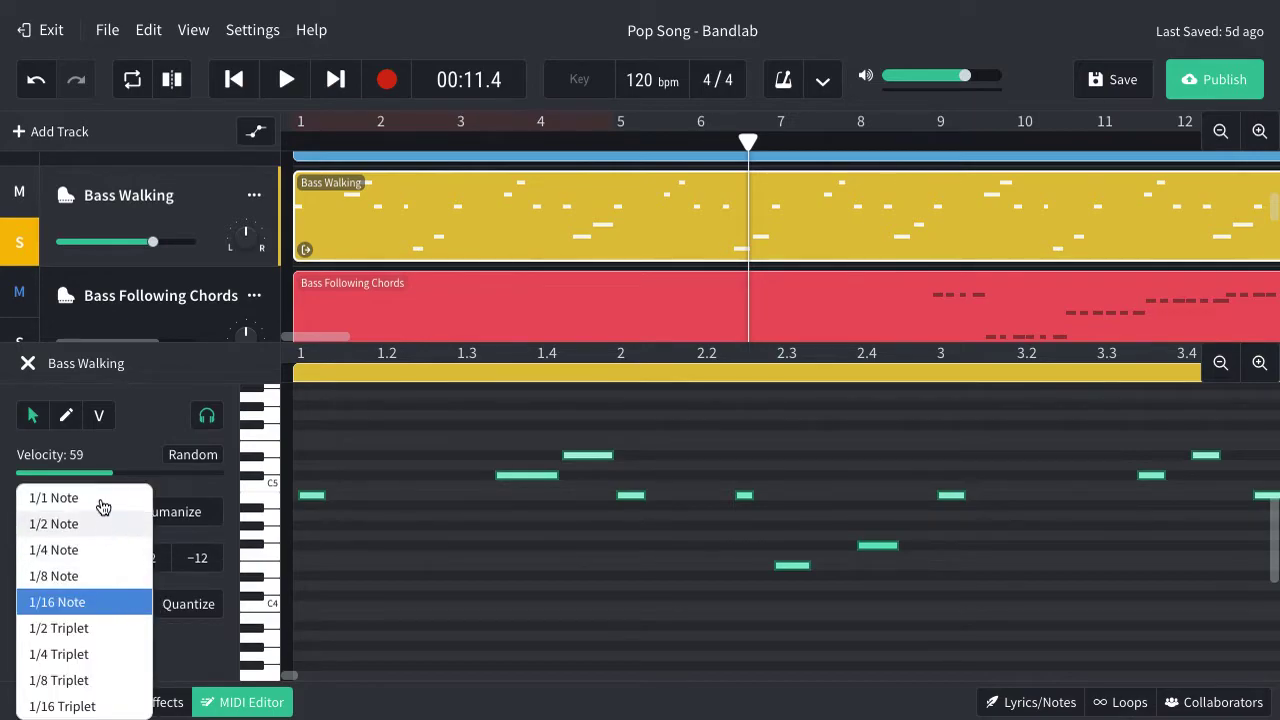
pyautogui.click(113, 580)
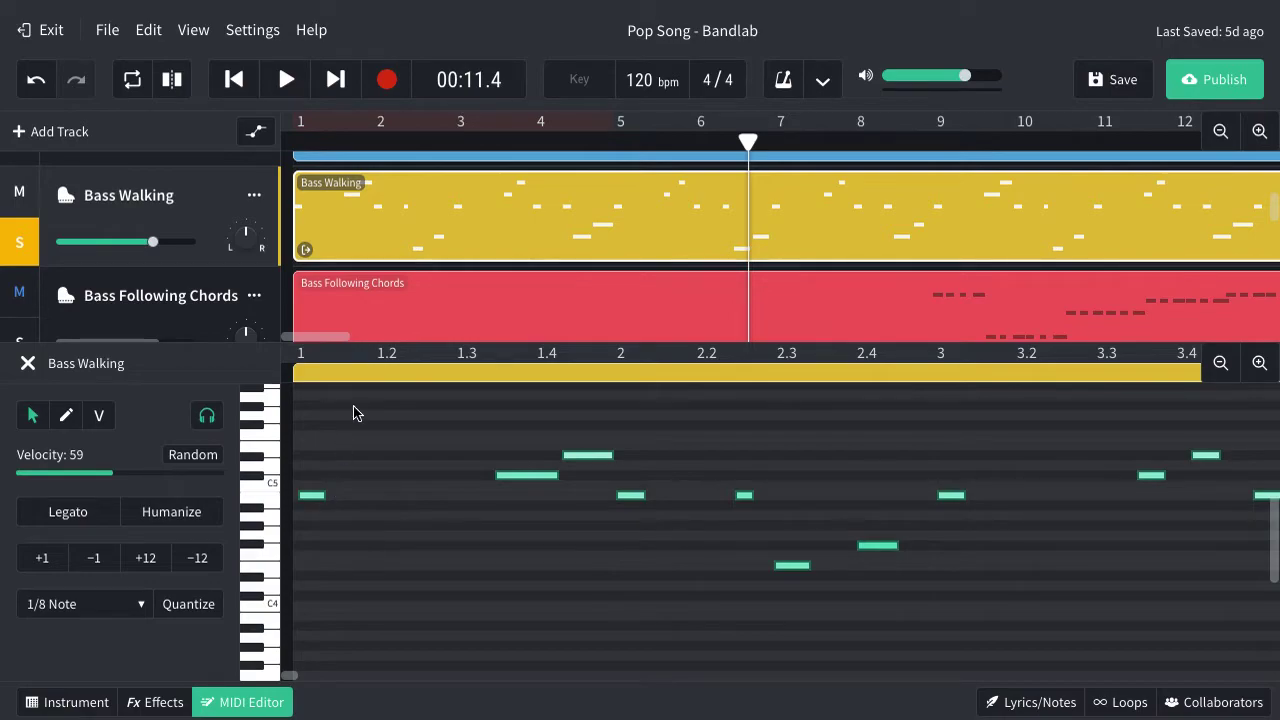
pyautogui.click(194, 606)
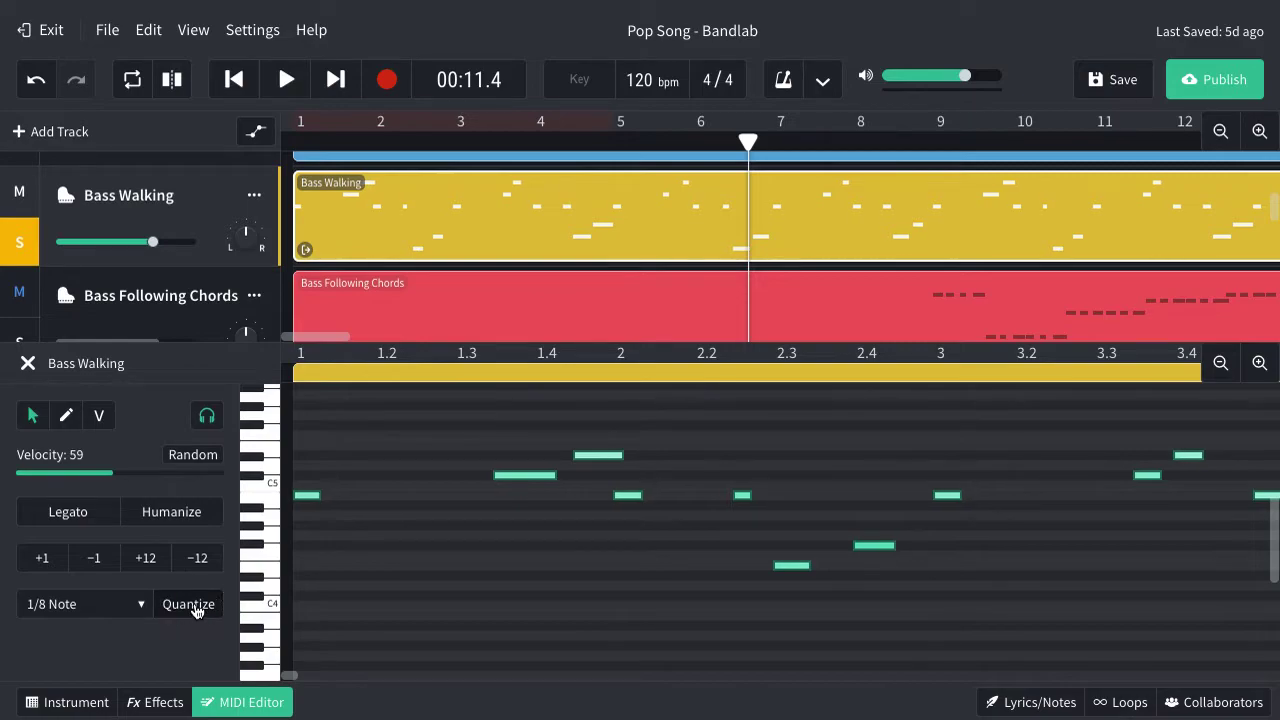
pyautogui.click(296, 119)
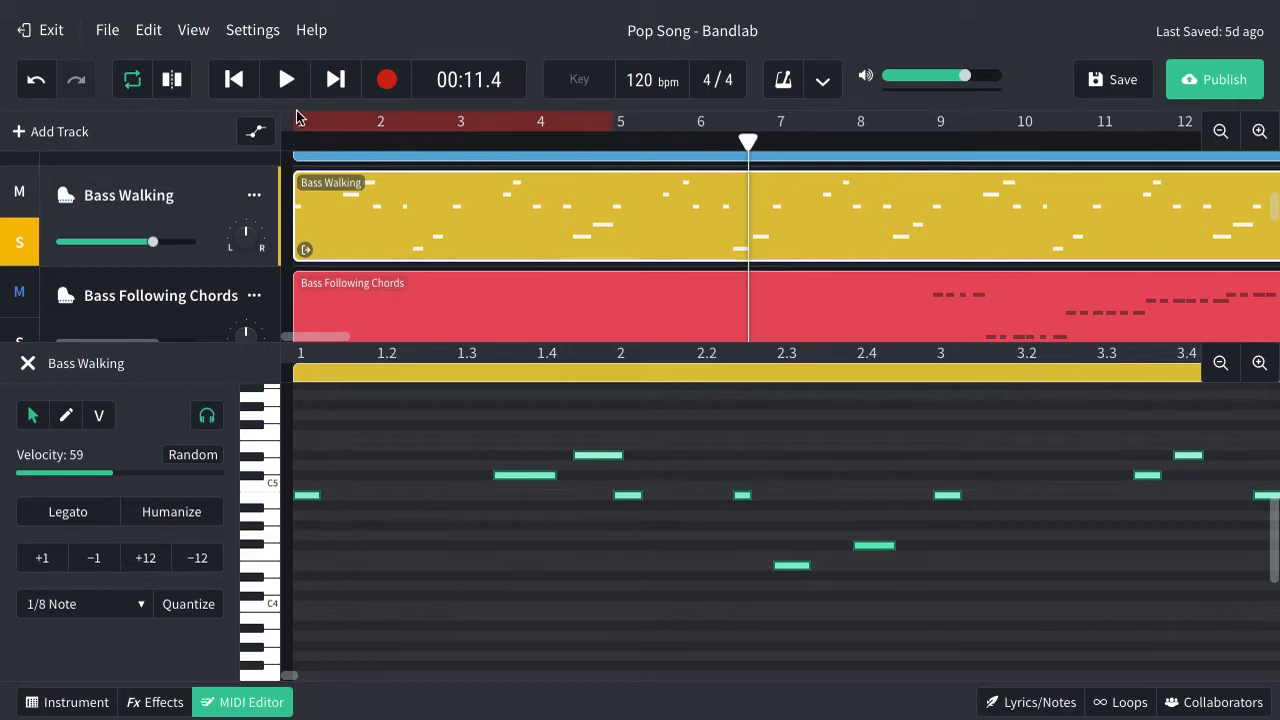
# Turn looping off, audition the 1/8 quantize, then undo it and return to bar 1
pyautogui.click(316, 124)
pyautogui.click(294, 143)
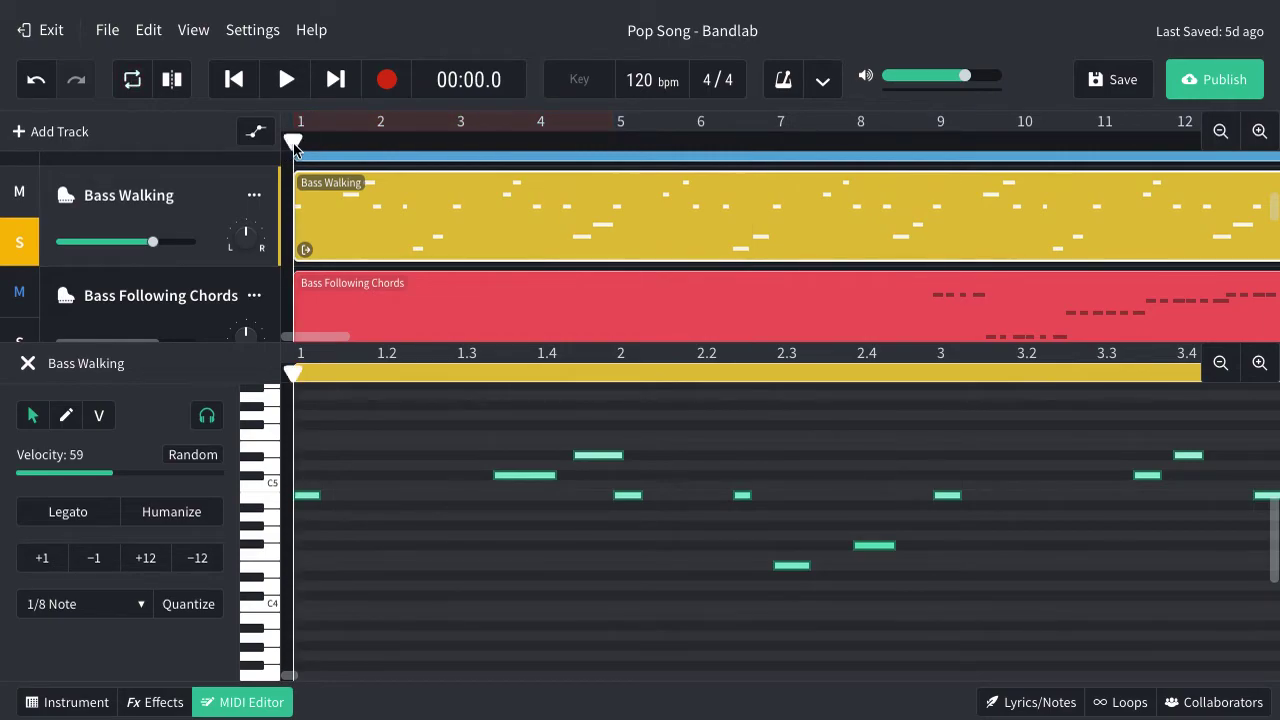
pyautogui.press('space')
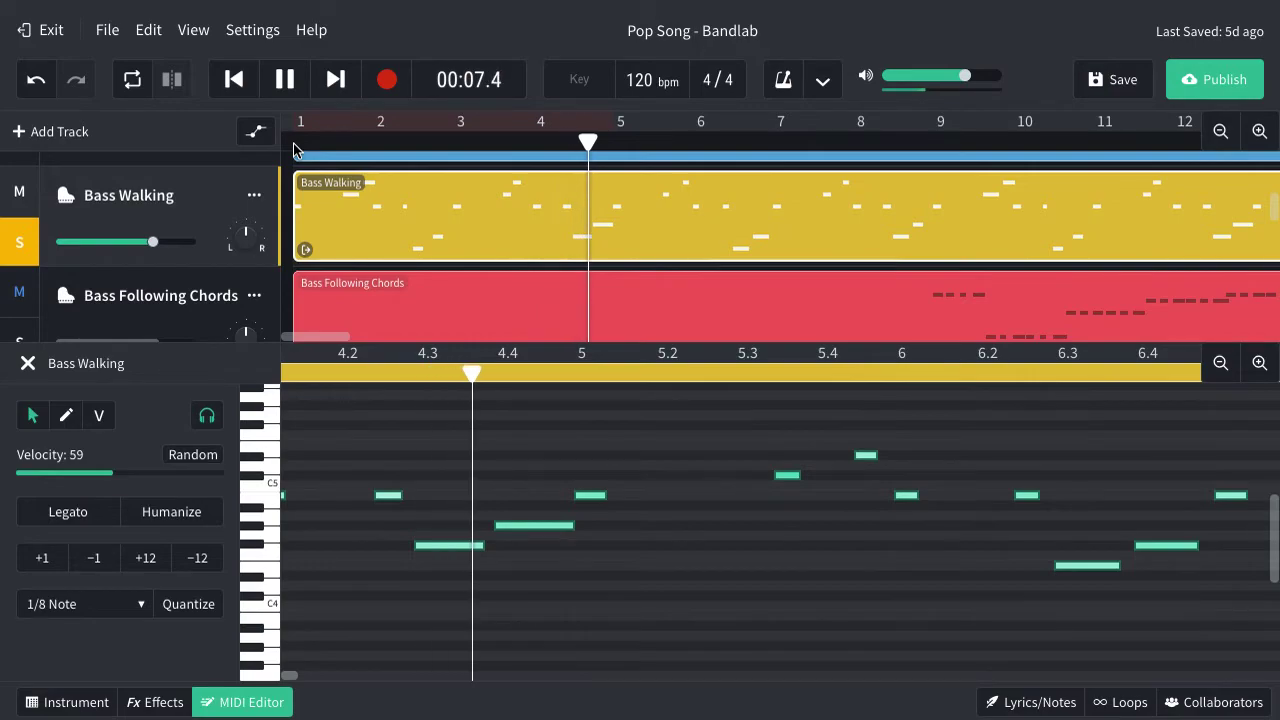
pyautogui.press('space')
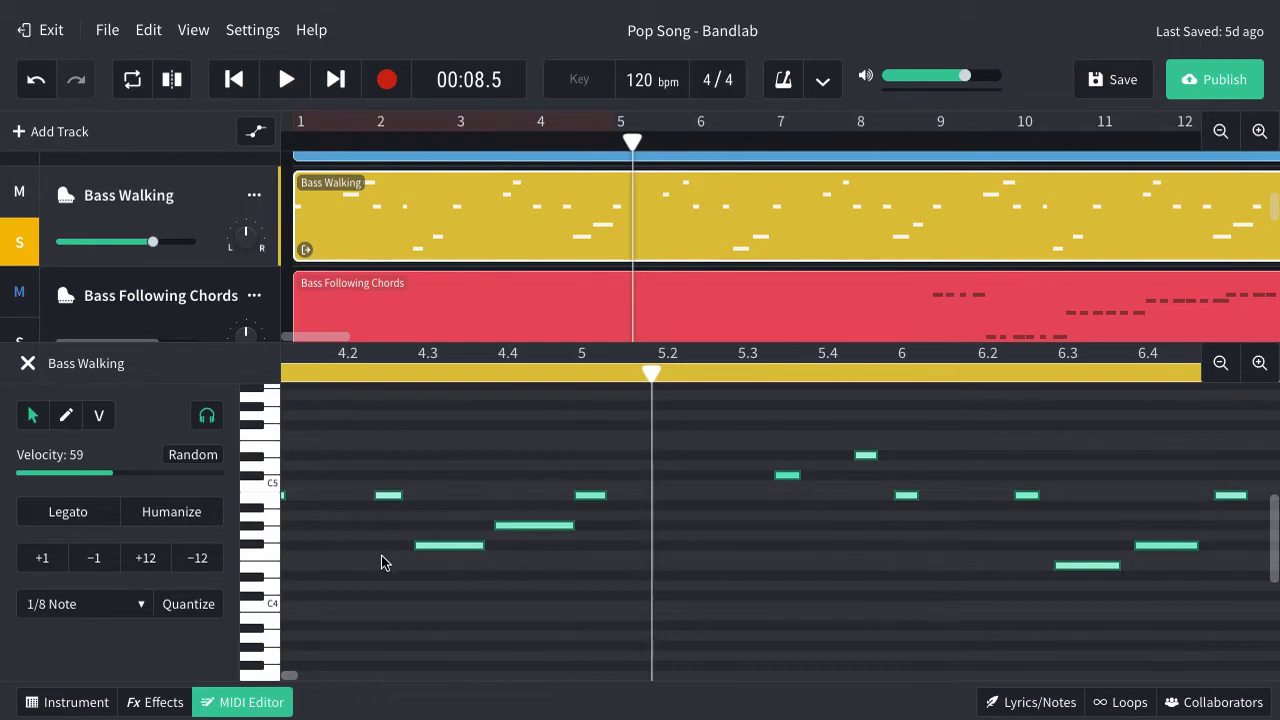
pyautogui.hotkey('ctrl', 'z')
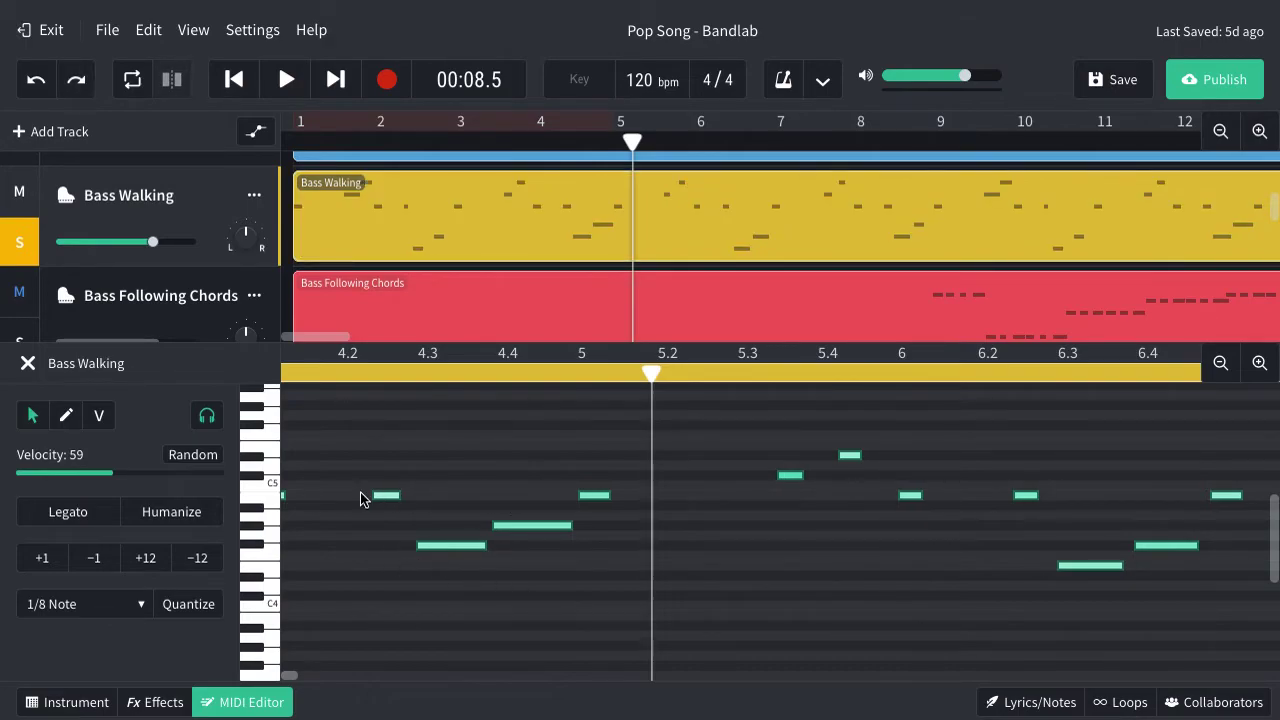
pyautogui.click(295, 145)
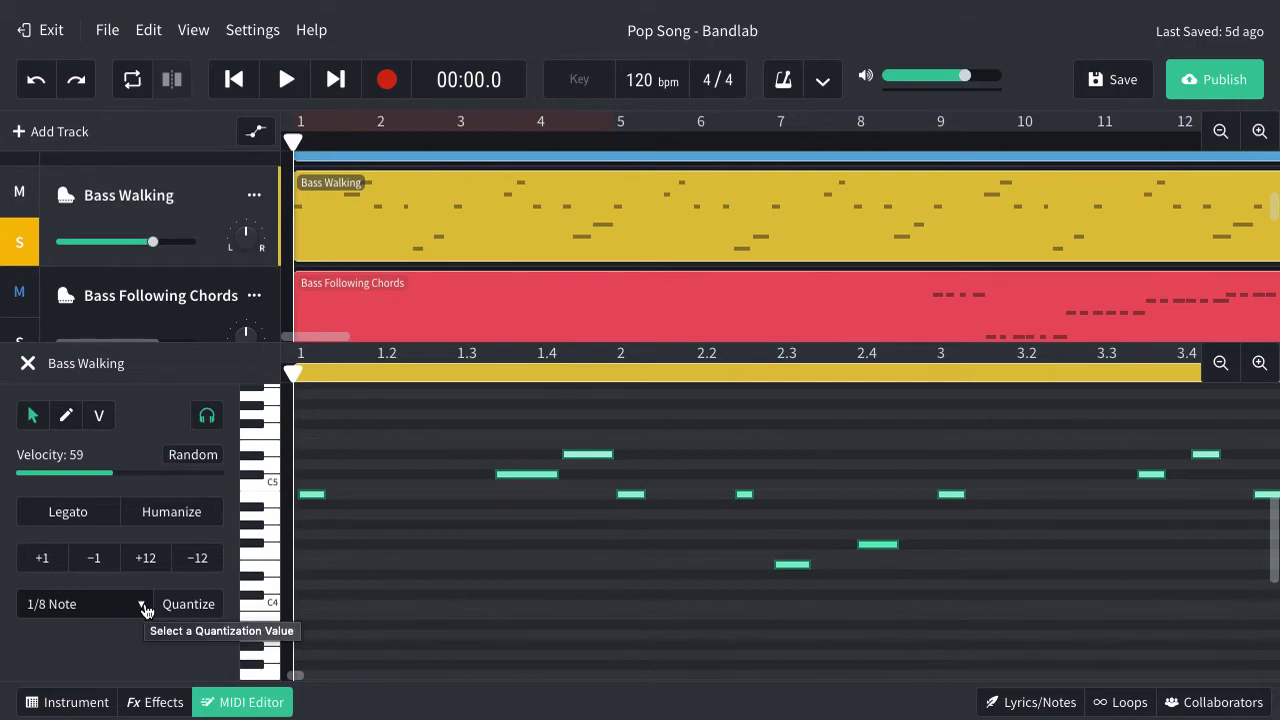
# Quantize the bass notes to 1/16 Note and play back the result
pyautogui.click(144, 608)
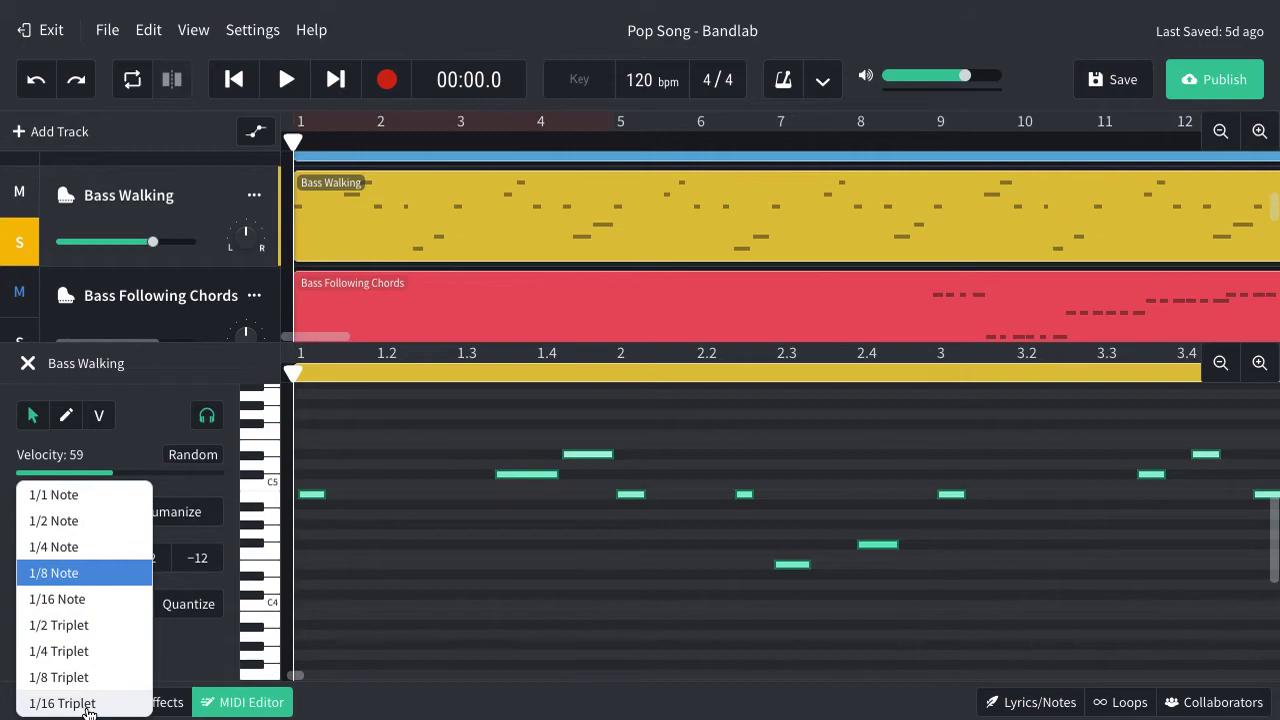
pyautogui.click(68, 600)
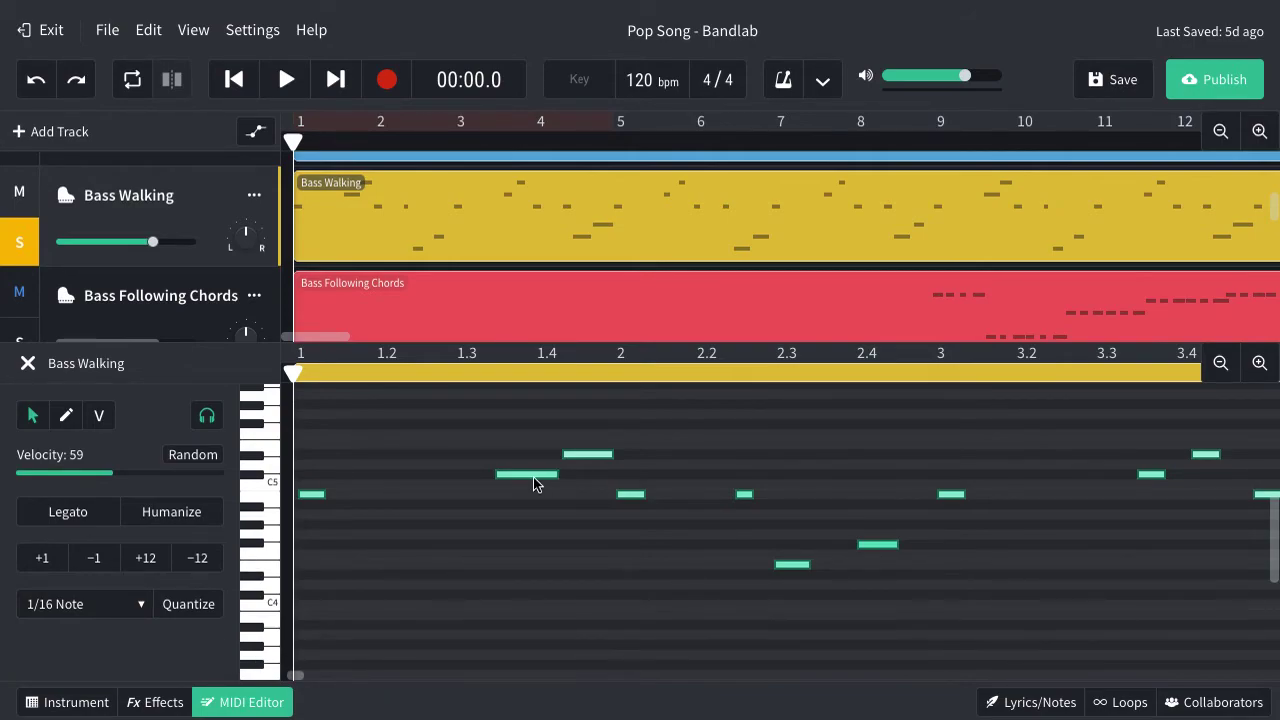
pyautogui.click(189, 605)
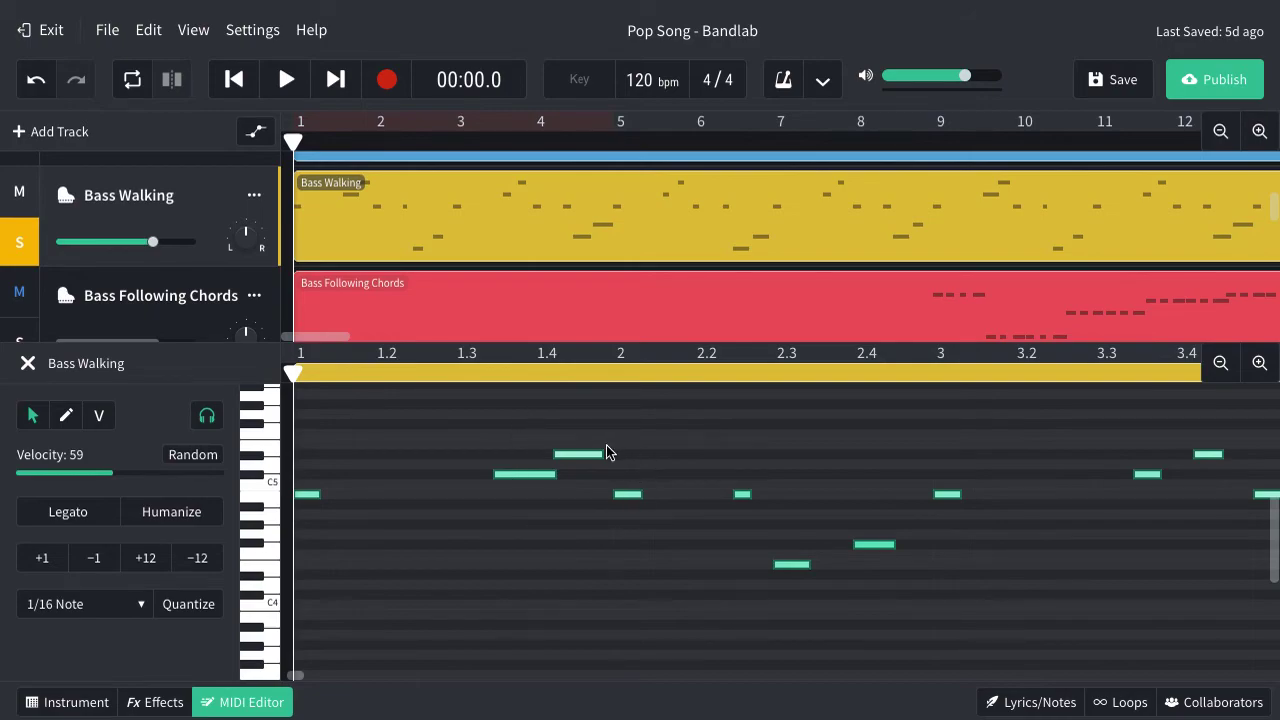
pyautogui.press('space')
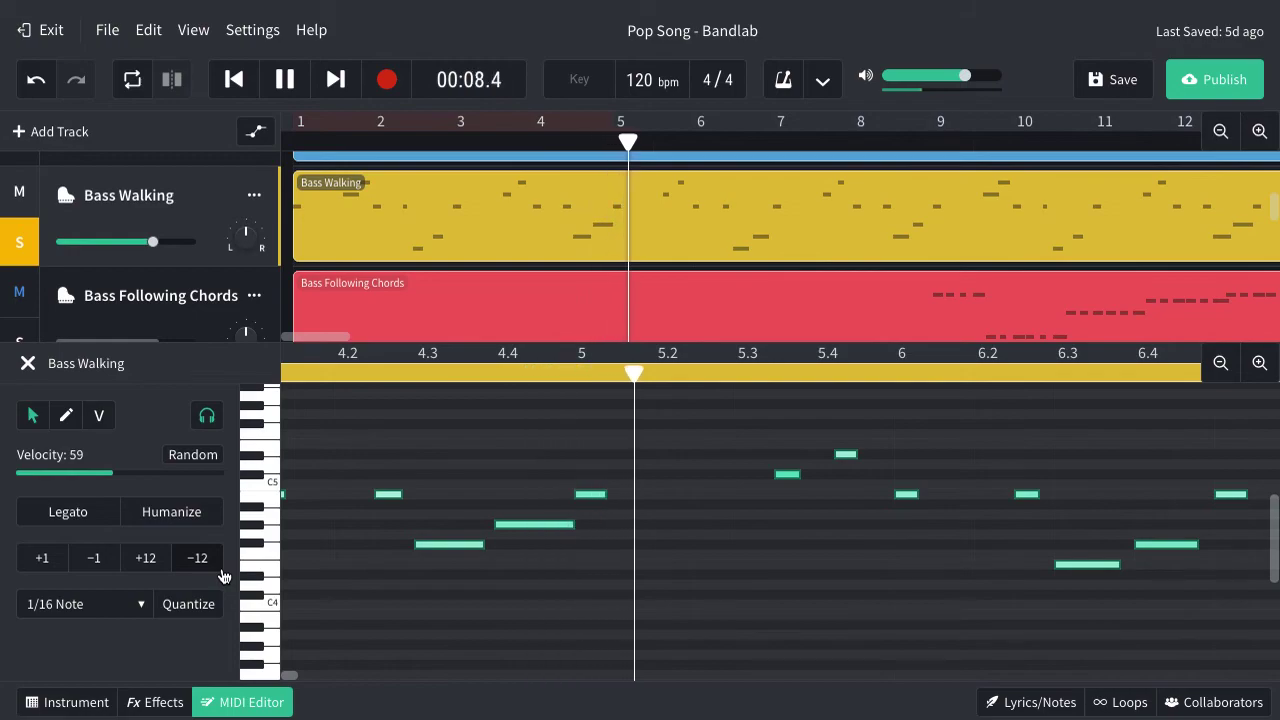
pyautogui.press('space')
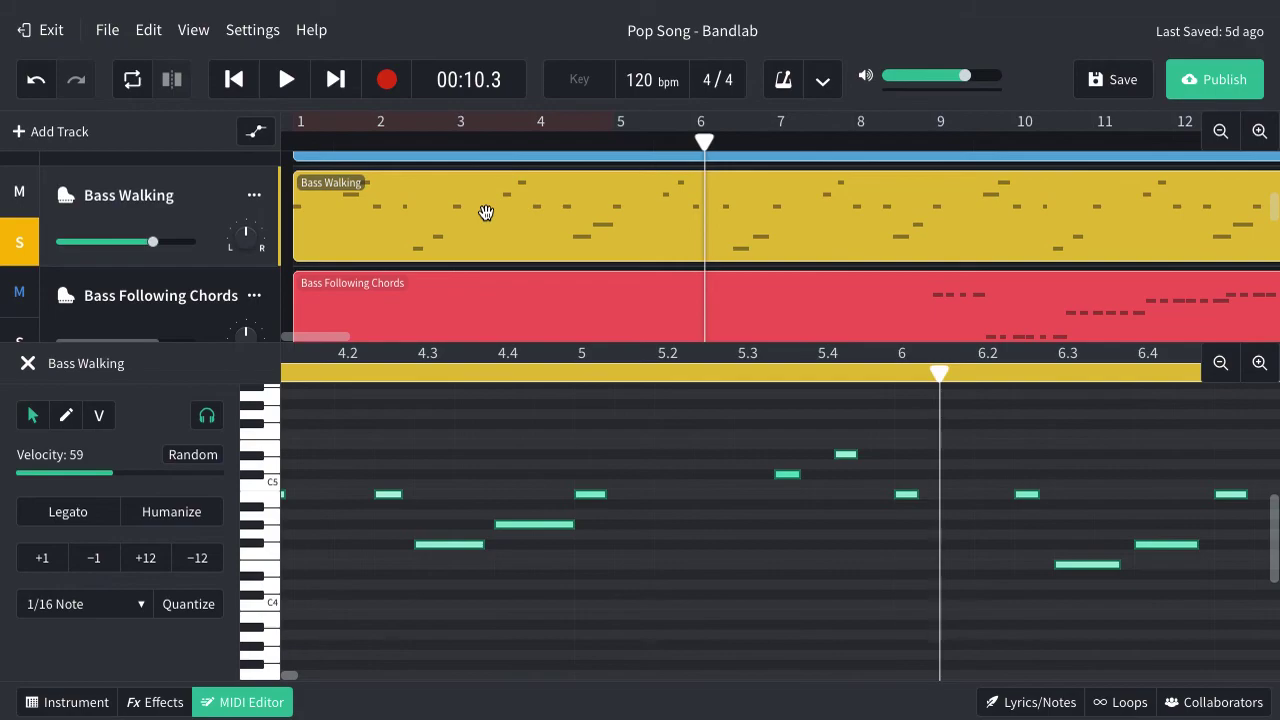
pyautogui.scroll(-5, 486, 212)
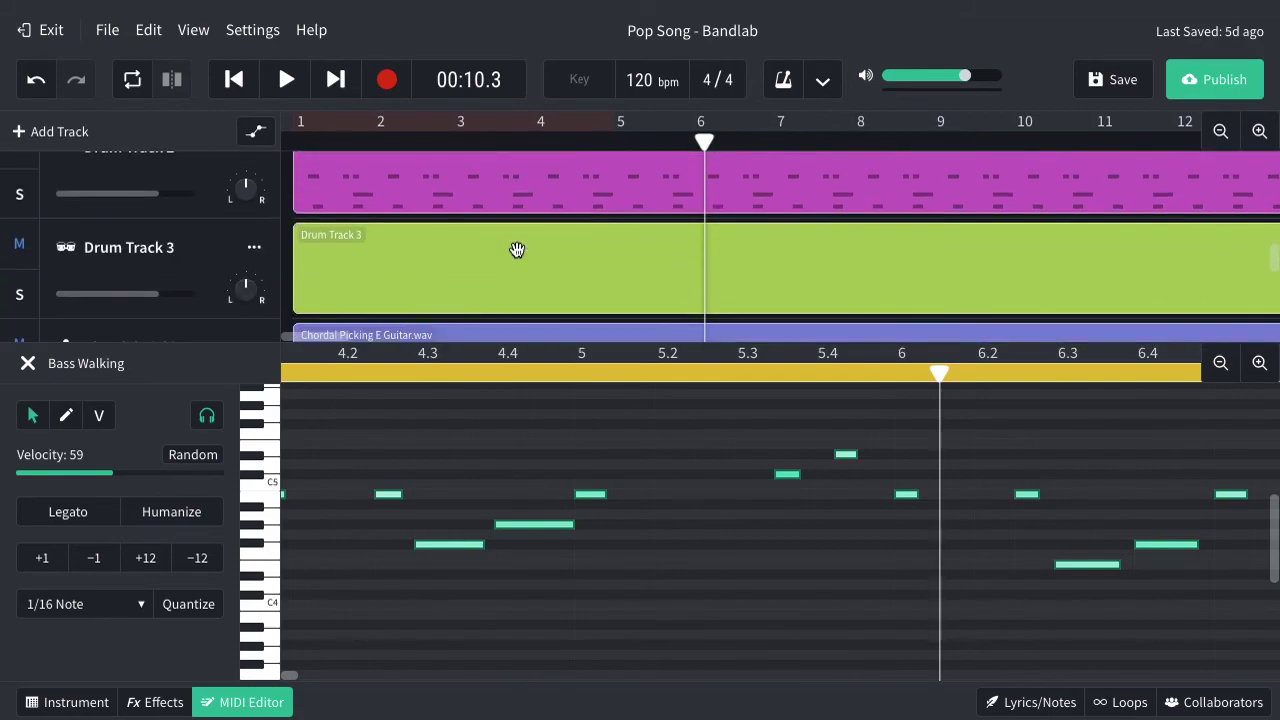
pyautogui.scroll(5, 517, 249)
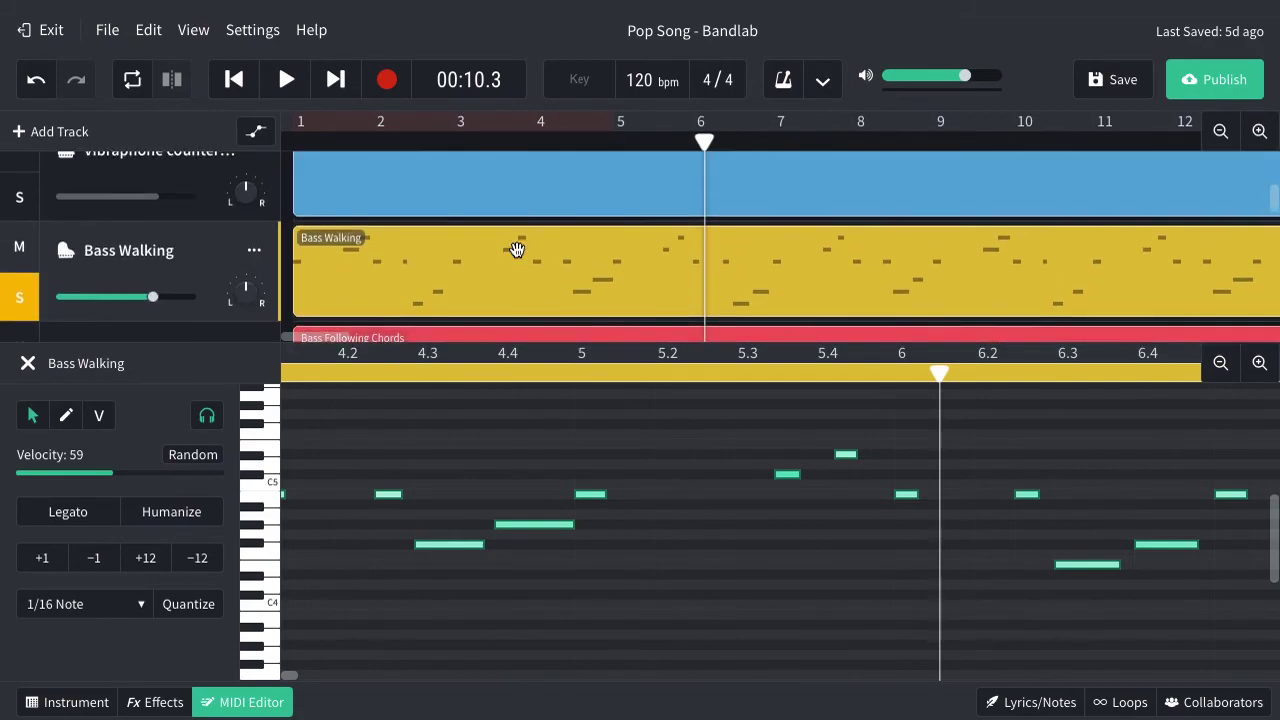
pyautogui.scroll(1, 517, 249)
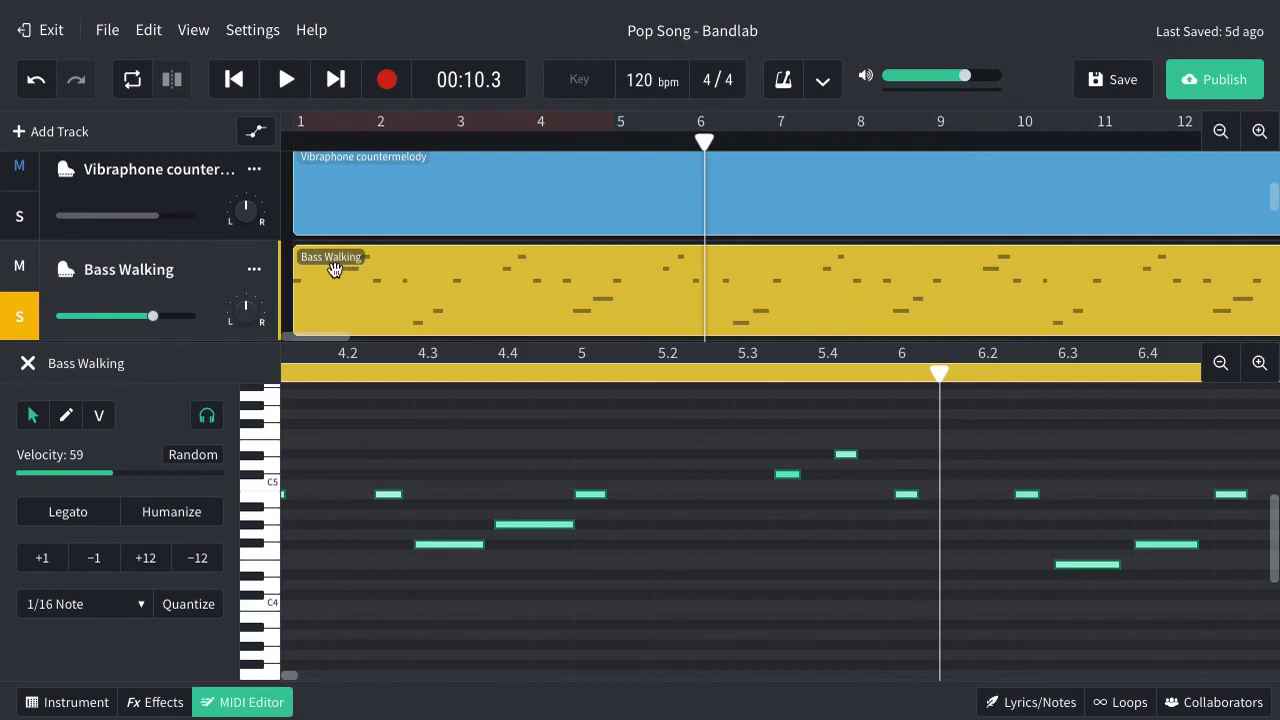